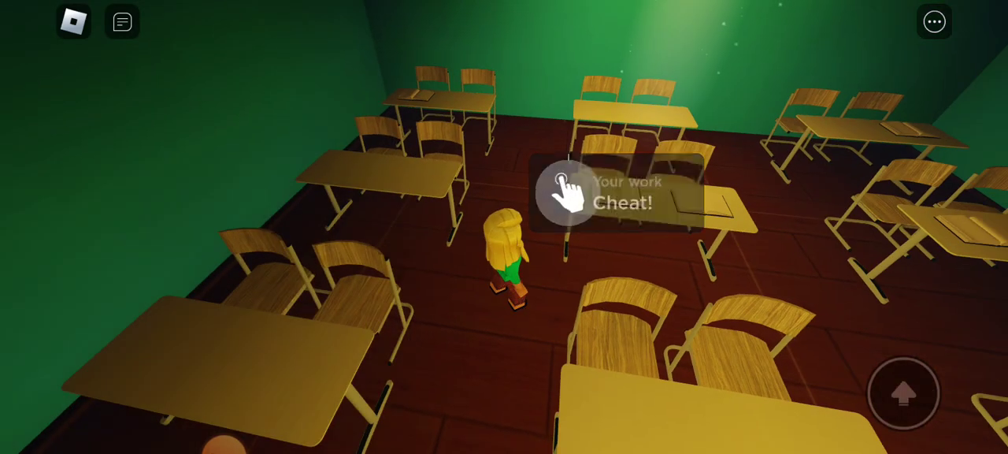
# Cheat the first desk's homework, then look around the classroom toward the front board.
pyautogui.click(566, 192)
pyautogui.moveTo(709, 236); pyautogui.dragTo(551, 236)
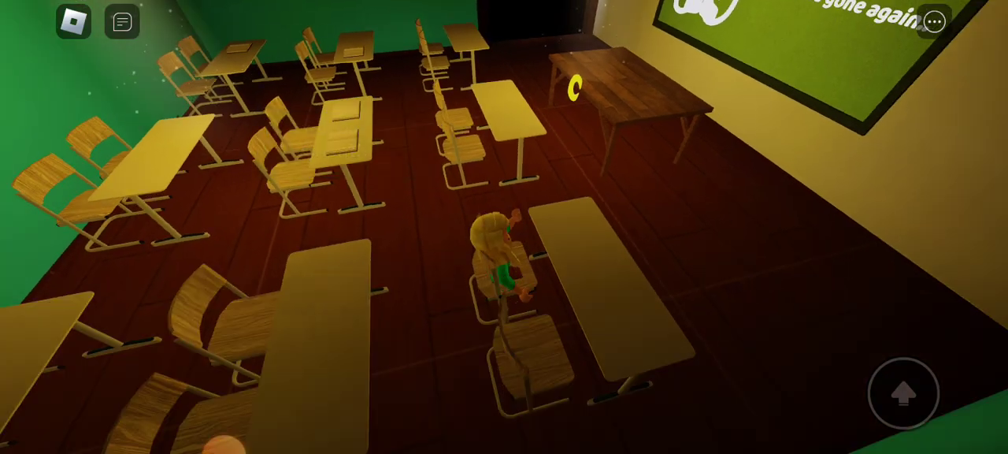
pyautogui.moveTo(709, 237); pyautogui.dragTo(598, 260)
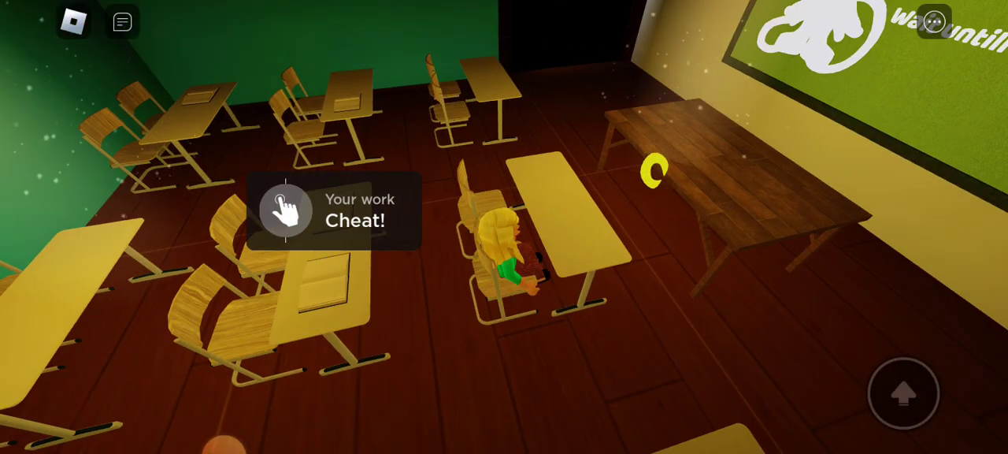
pyautogui.moveTo(708, 236); pyautogui.dragTo(472, 236)
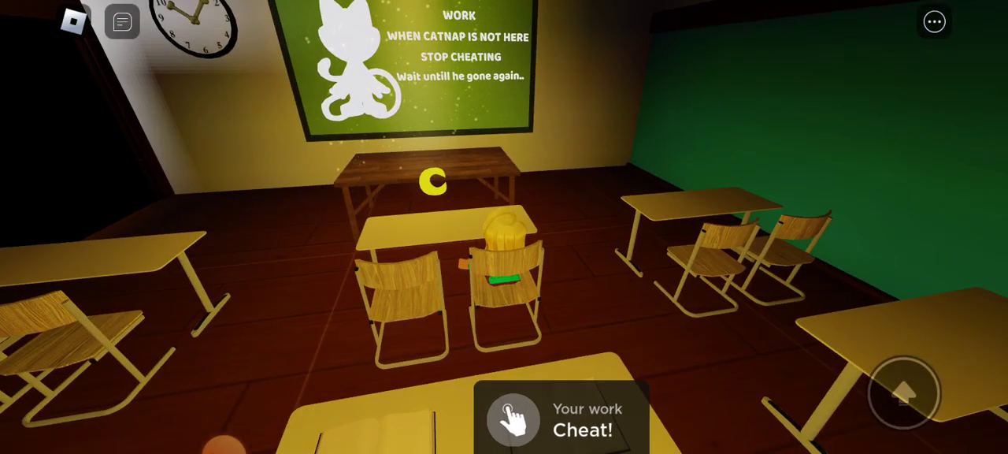
pyautogui.moveTo(709, 237); pyautogui.dragTo(630, 220)
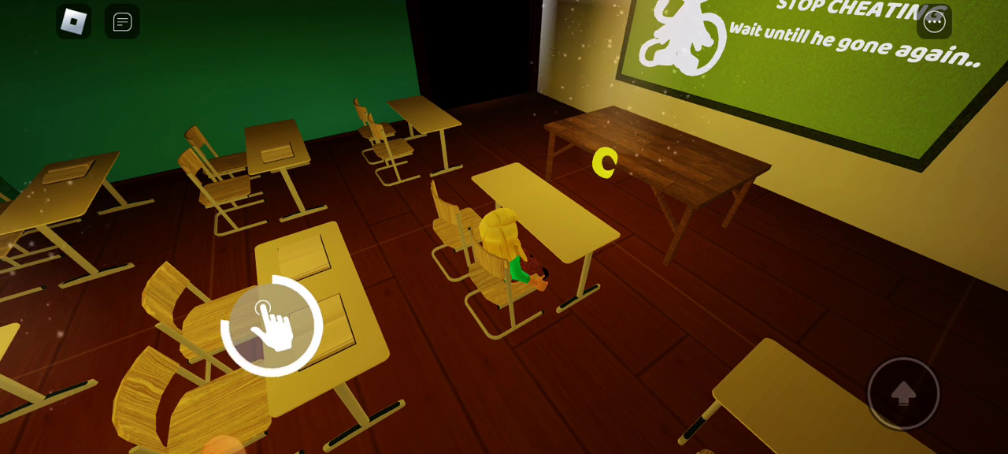
# Try the neighbouring desk's 'Cheat!' prompt and see 'You already cheated this home work'.
pyautogui.click(272, 323)
pyautogui.moveTo(630, 237); pyautogui.dragTo(473, 236)
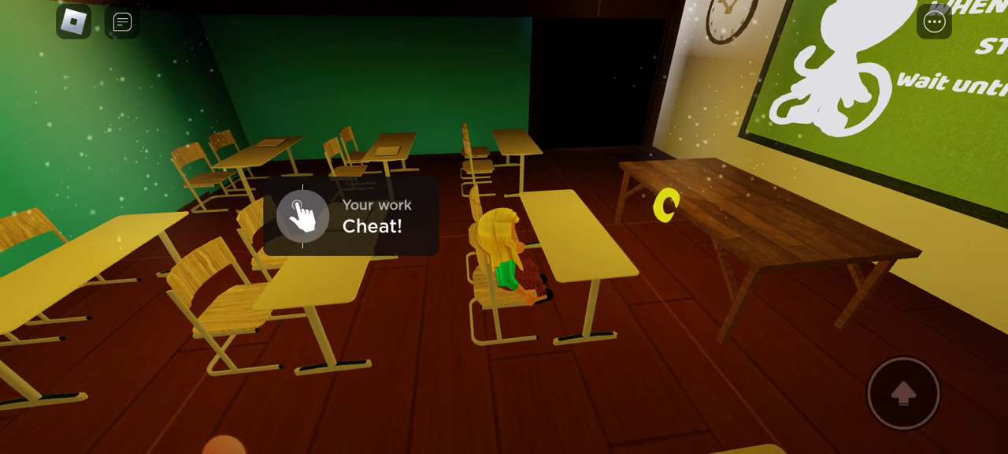
pyautogui.moveTo(630, 237); pyautogui.dragTo(551, 236)
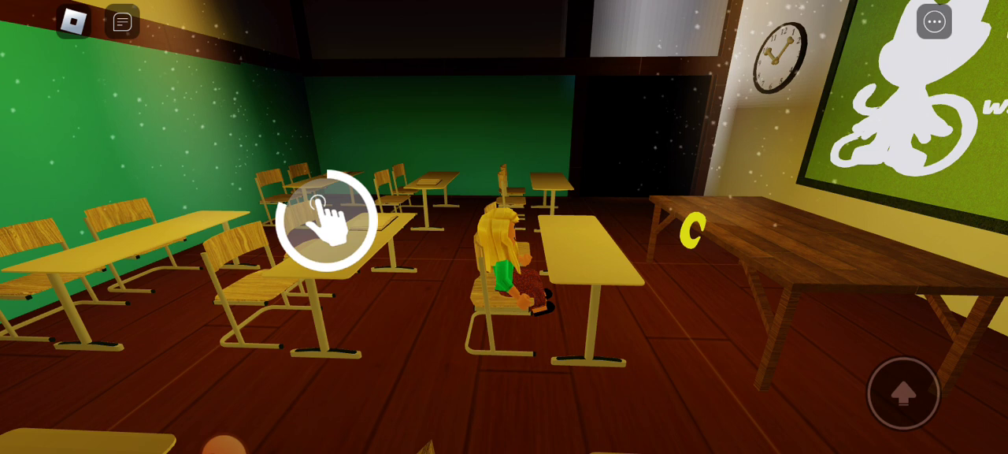
# Try another desk's prompt, find it already cheated, and tilt up to see CatNap at the board.
pyautogui.click(325, 218)
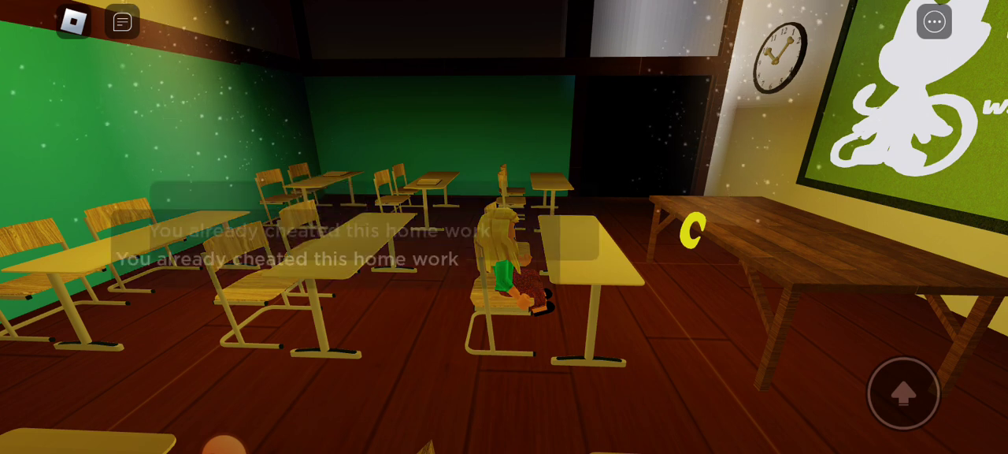
pyautogui.moveTo(504, 236); pyautogui.dragTo(709, 237)
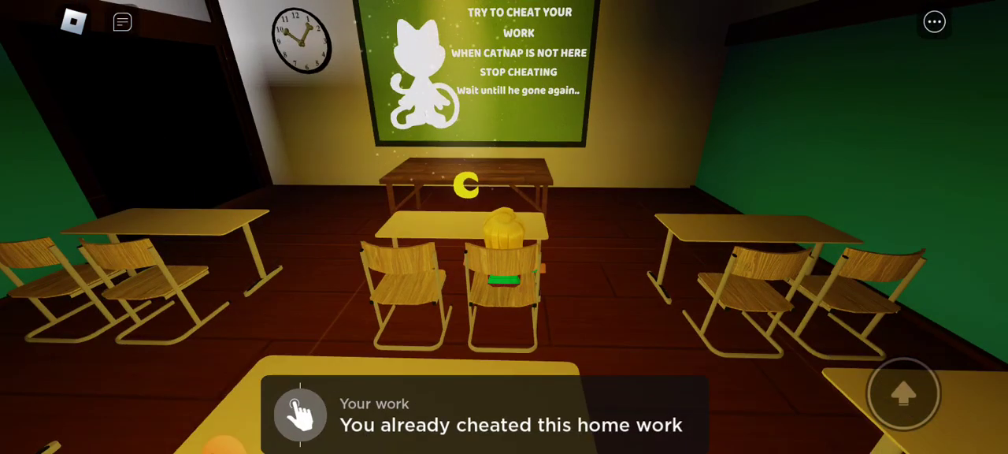
pyautogui.moveTo(503, 237); pyautogui.dragTo(504, 118)
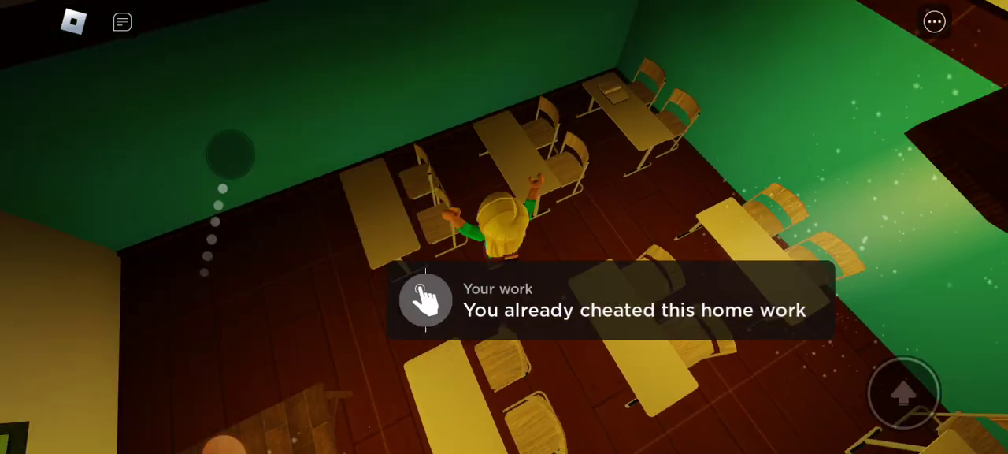
pyautogui.moveTo(504, 236); pyautogui.dragTo(315, 158)
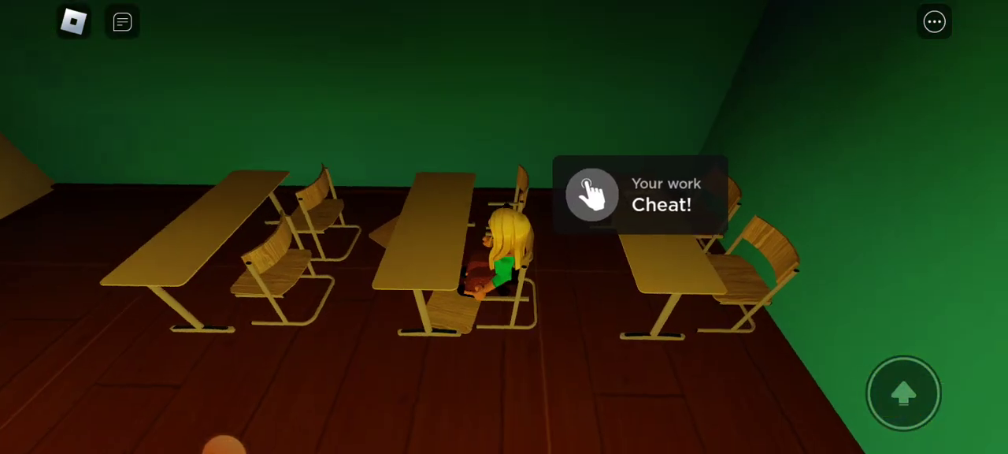
pyautogui.moveTo(504, 236); pyautogui.dragTo(504, 118)
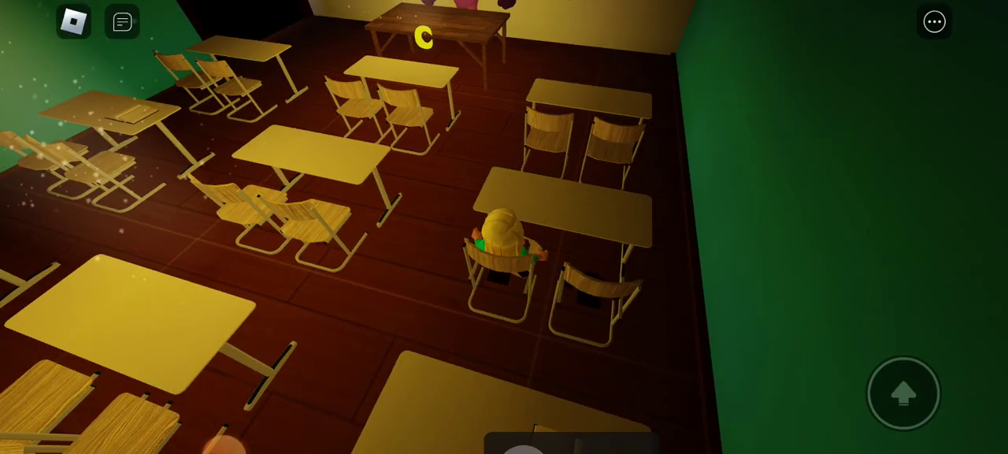
pyautogui.moveTo(504, 158); pyautogui.dragTo(504, 236)
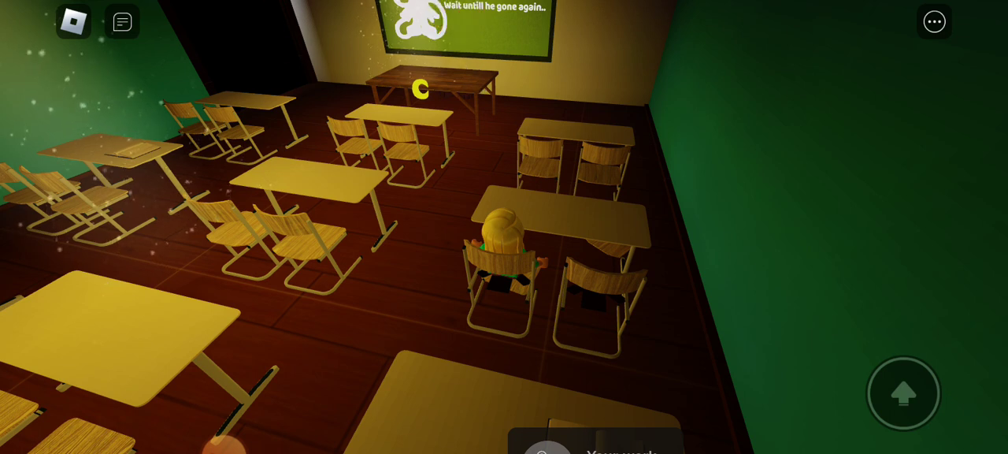
# Turn around to face the corner desk by the green wall.
pyautogui.moveTo(503, 236); pyautogui.dragTo(236, 236)
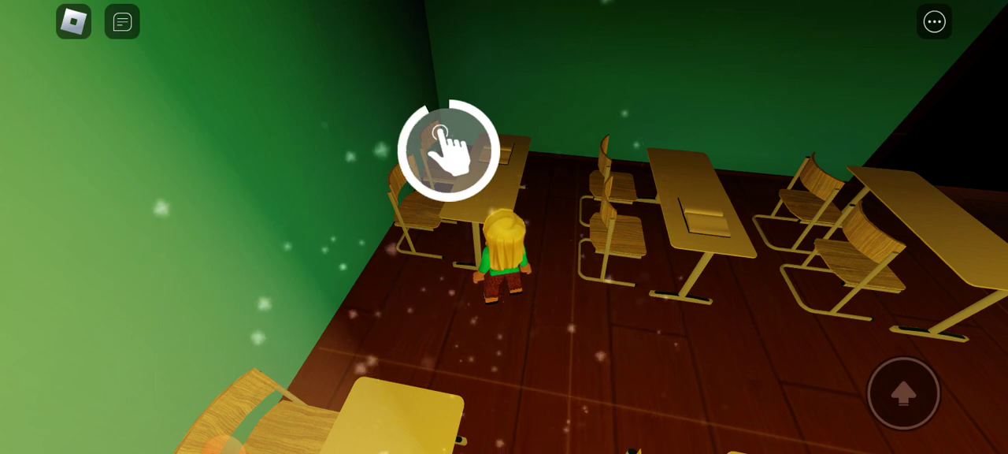
# Hold 'Cheat!' at each remaining corner desk, walking from one desk to the next.
pyautogui.press('e')
pyautogui.press('w')
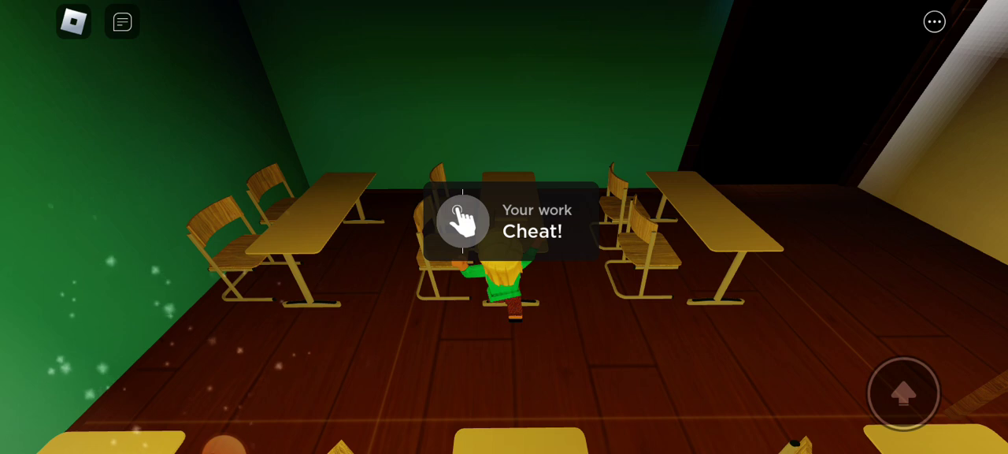
pyautogui.press('e')
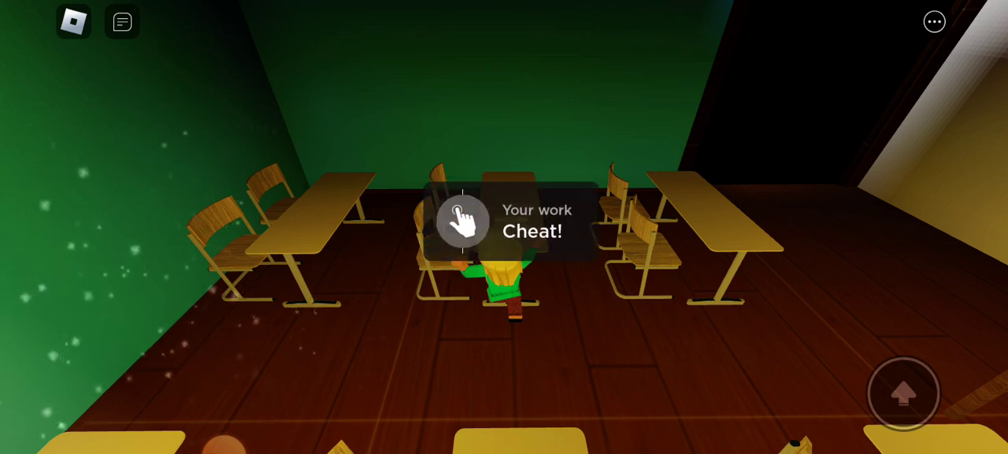
pyautogui.press('e')
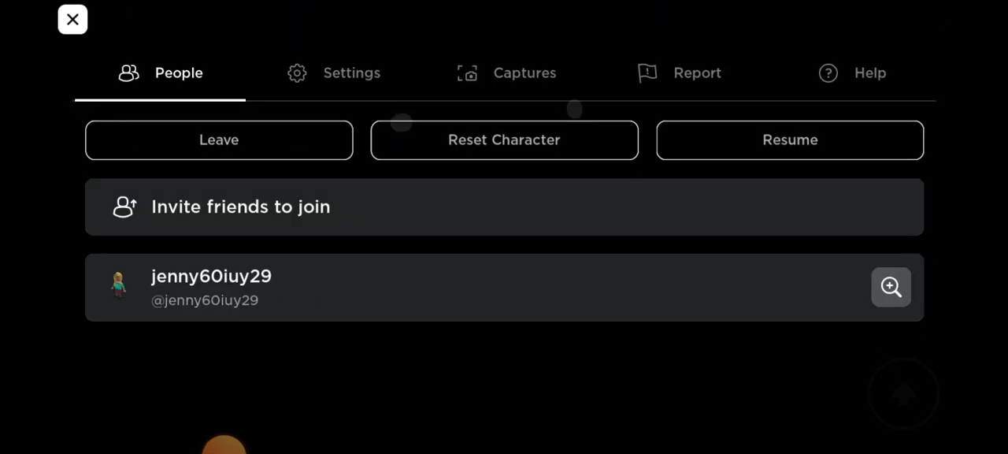
# Resume the game and turn toward a desk still offering 'Cheat!'.
pyautogui.click(503, 73)
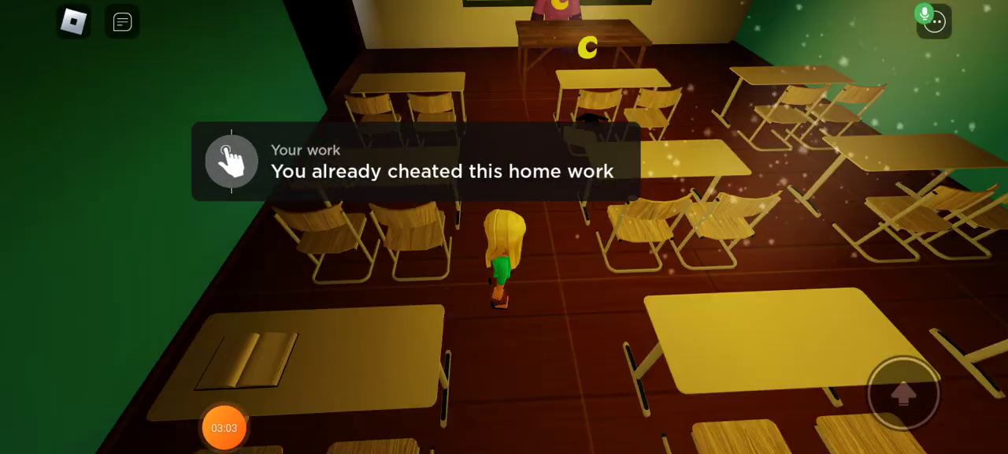
pyautogui.moveTo(630, 237); pyautogui.dragTo(472, 251)
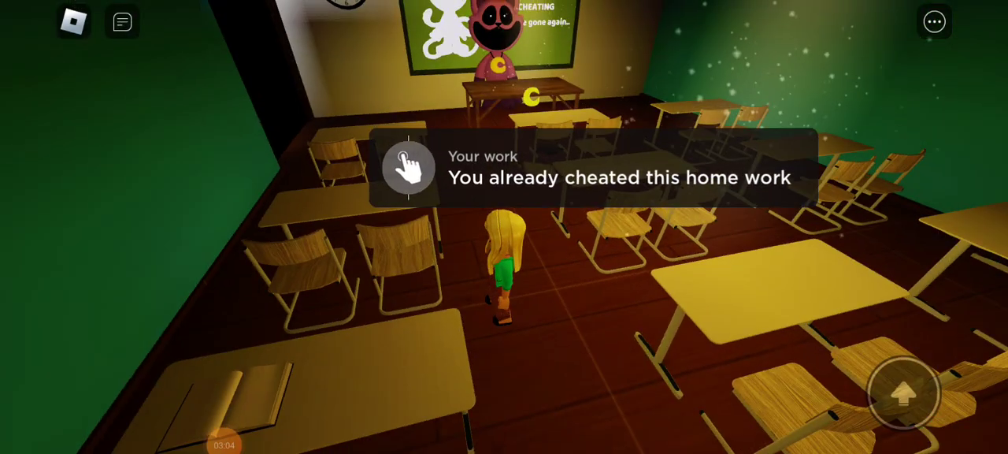
pyautogui.moveTo(630, 275); pyautogui.dragTo(433, 276)
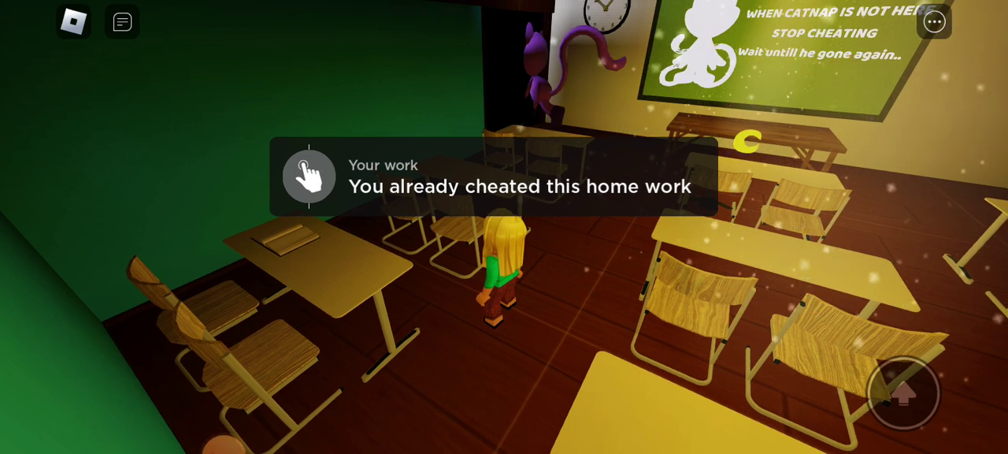
pyautogui.moveTo(630, 275); pyautogui.dragTo(472, 275)
# Try cheating two more desks, find them already done, and walk into the hallway behind the classroom.
pyautogui.click(358, 197)
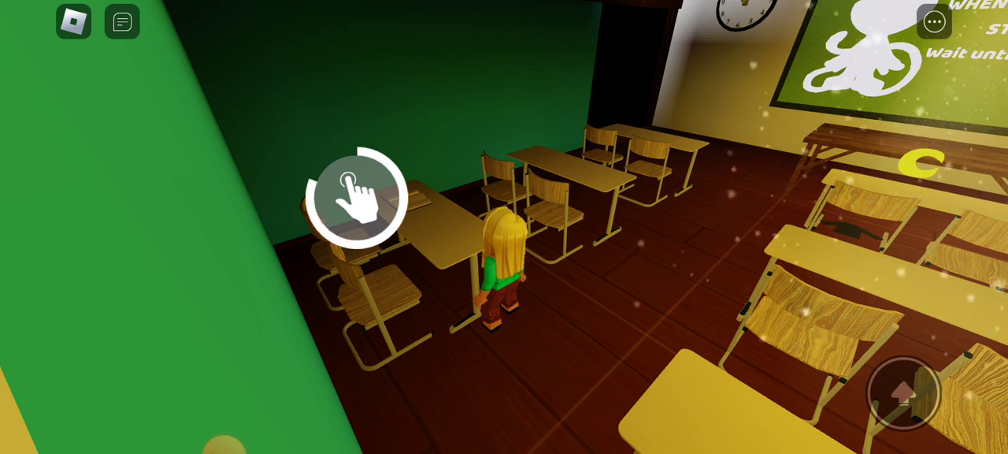
pyautogui.click(359, 197)
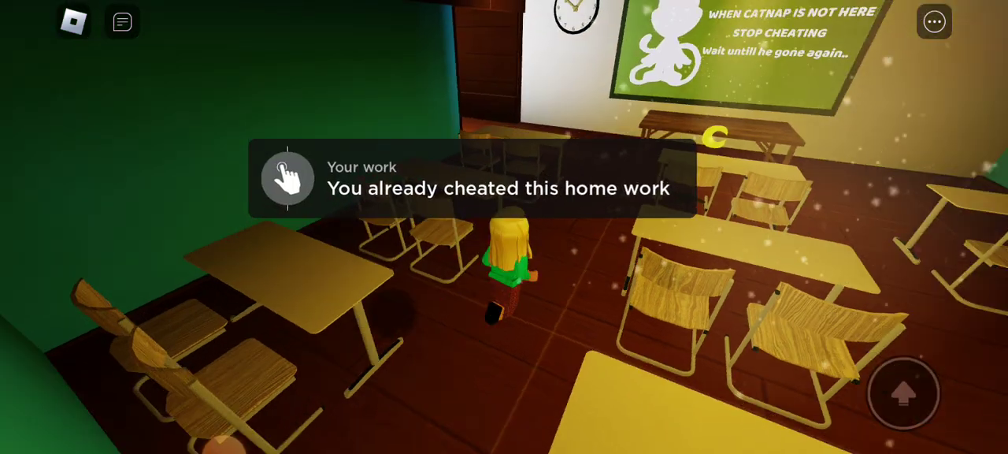
pyautogui.moveTo(630, 315); pyautogui.dragTo(472, 314)
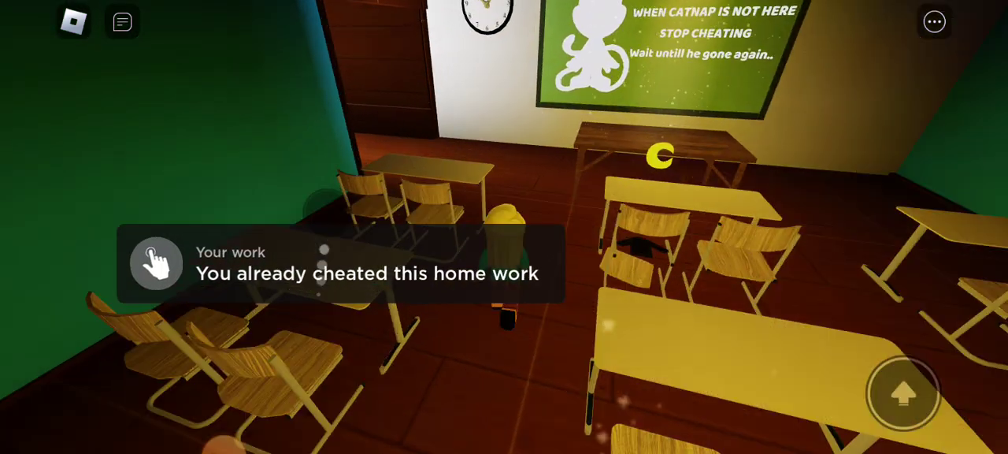
pyautogui.moveTo(158, 354); pyautogui.dragTo(158, 236)
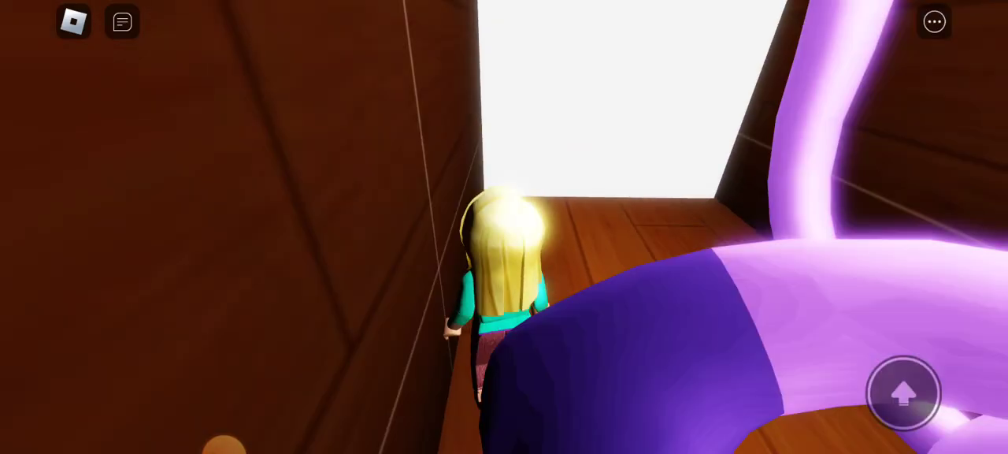